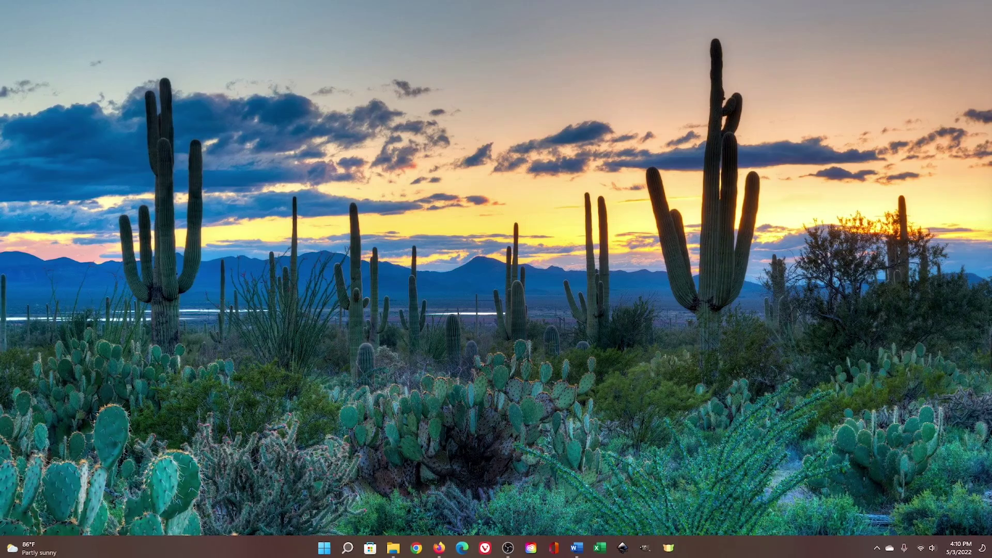
Launch Windows Settings from the Start button's right-click quick-link menu.
{"action": "right_click", "coordinate": [329, 550]}
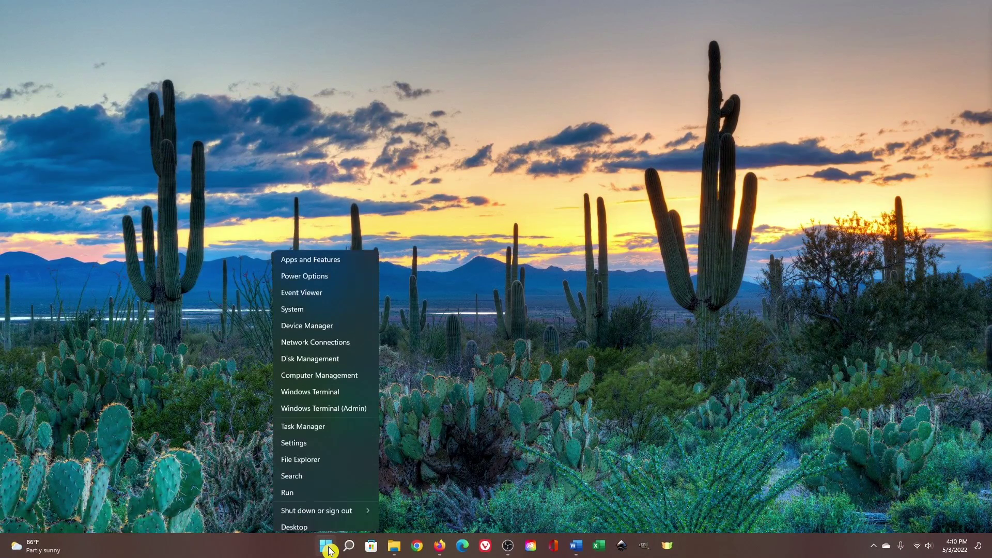
{"action": "left_click", "coordinate": [332, 443]}
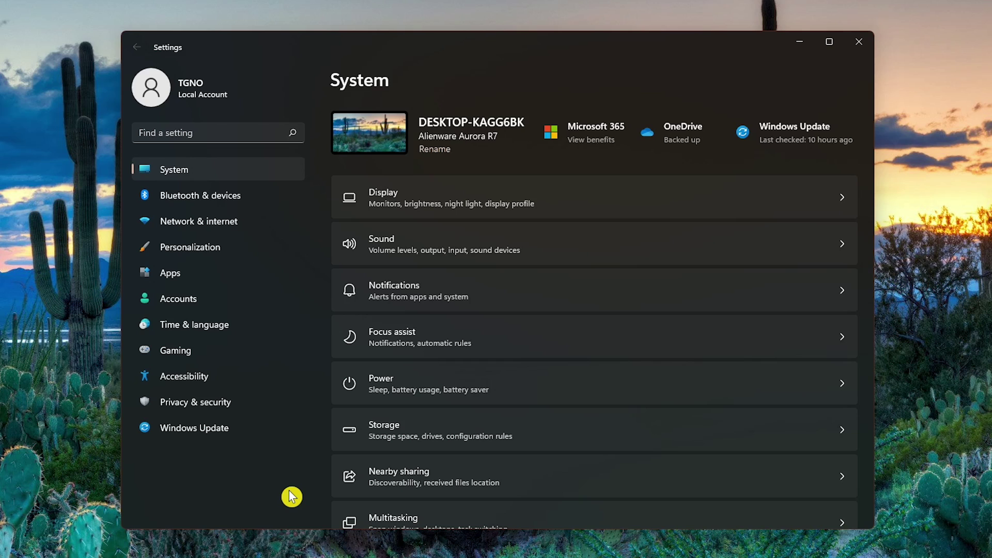
Under Privacy & security > General, switch off advertising ID, language-list access, app-launch tracking and suggested content.
{"action": "left_click", "coordinate": [244, 405]}
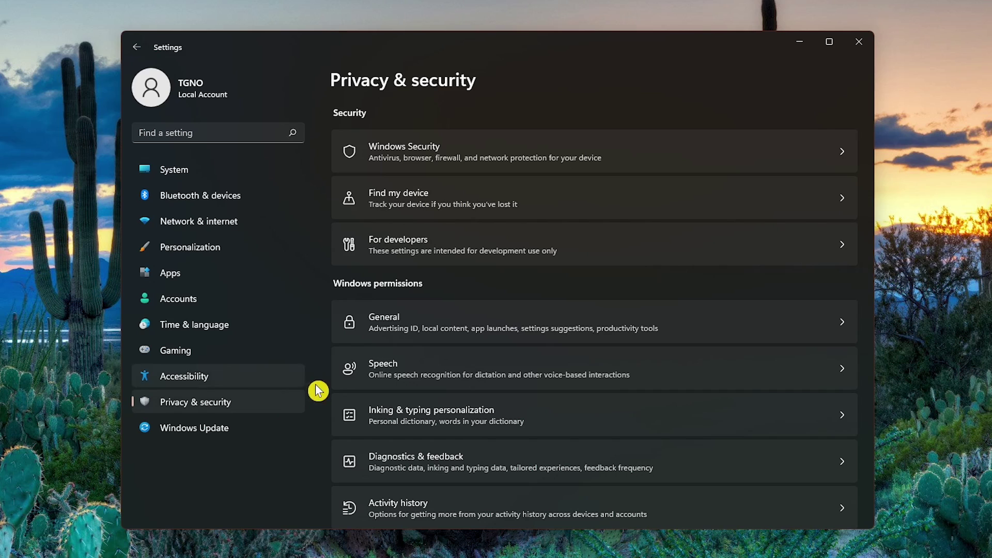
{"action": "left_click", "coordinate": [467, 335]}
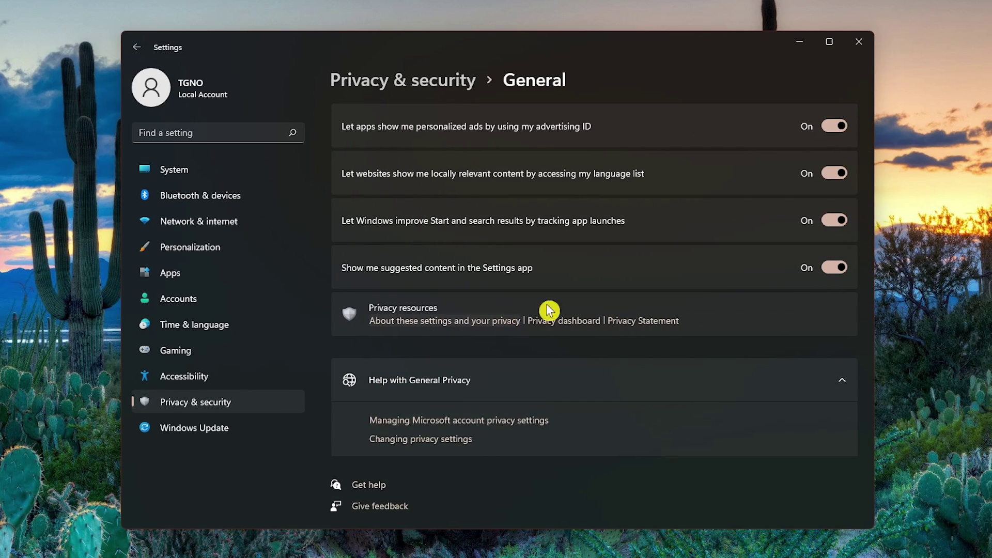
{"action": "left_click", "coordinate": [843, 133]}
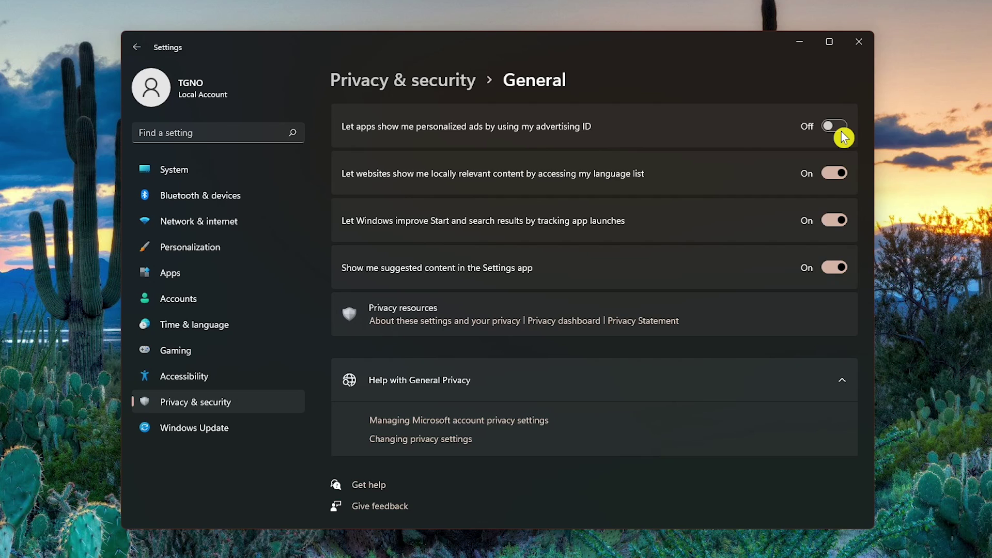
{"action": "left_click", "coordinate": [843, 175]}
{"action": "left_click", "coordinate": [844, 221]}
{"action": "left_click", "coordinate": [842, 267]}
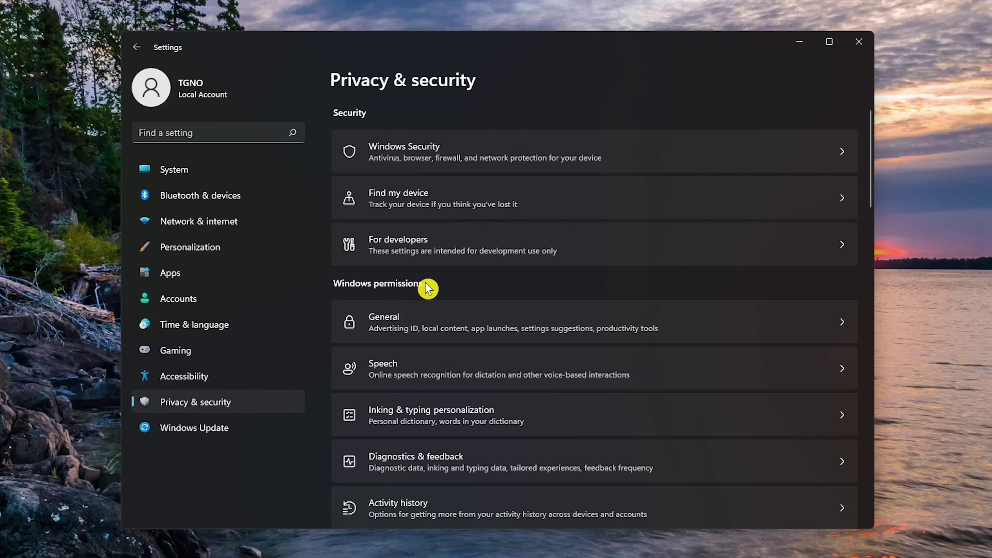
Switch Online speech recognition Off on the Speech privacy page.
{"action": "left_click", "coordinate": [442, 364]}
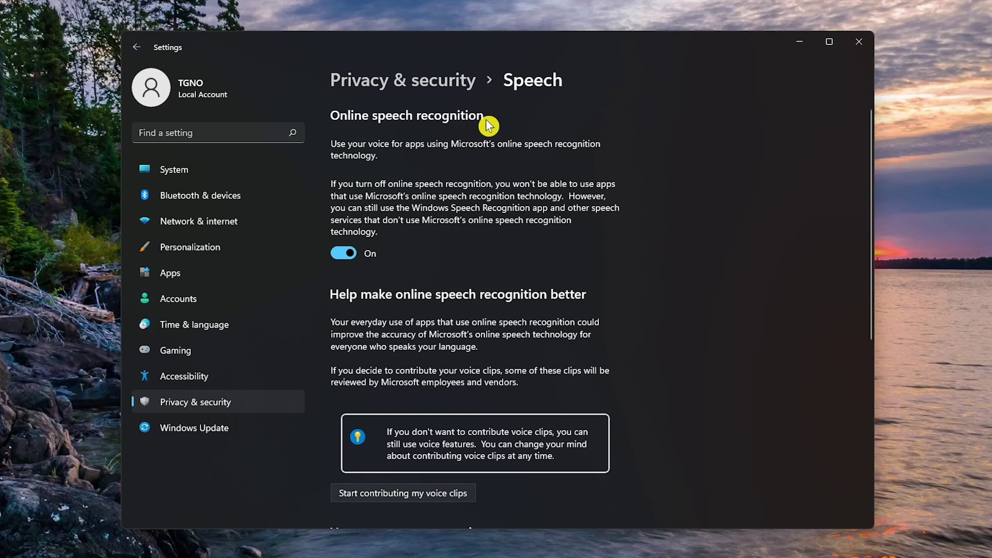
{"action": "left_click", "coordinate": [350, 258]}
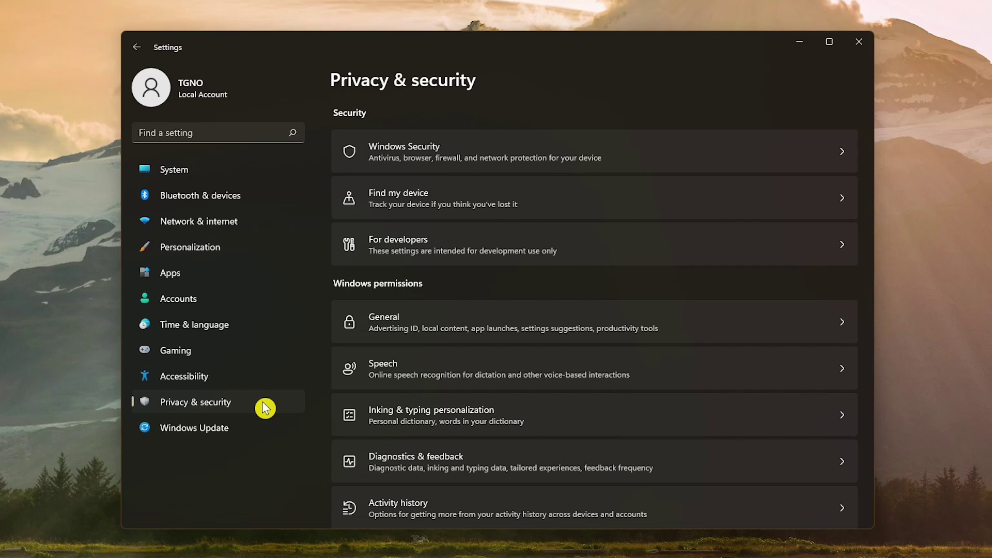
Expand Tailored experiences in Diagnostics & feedback and switch it Off.
{"action": "left_click", "coordinate": [489, 458]}
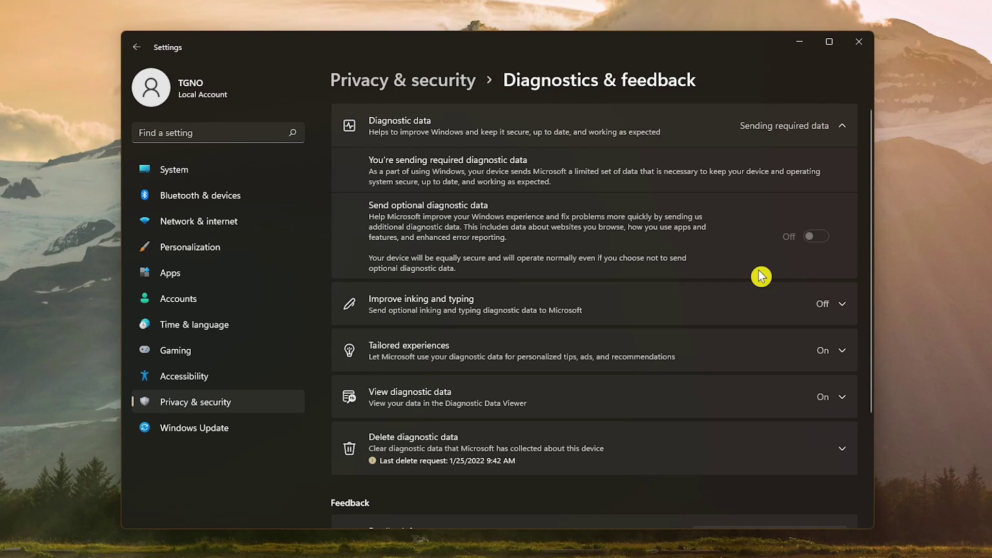
{"action": "left_click", "coordinate": [695, 316]}
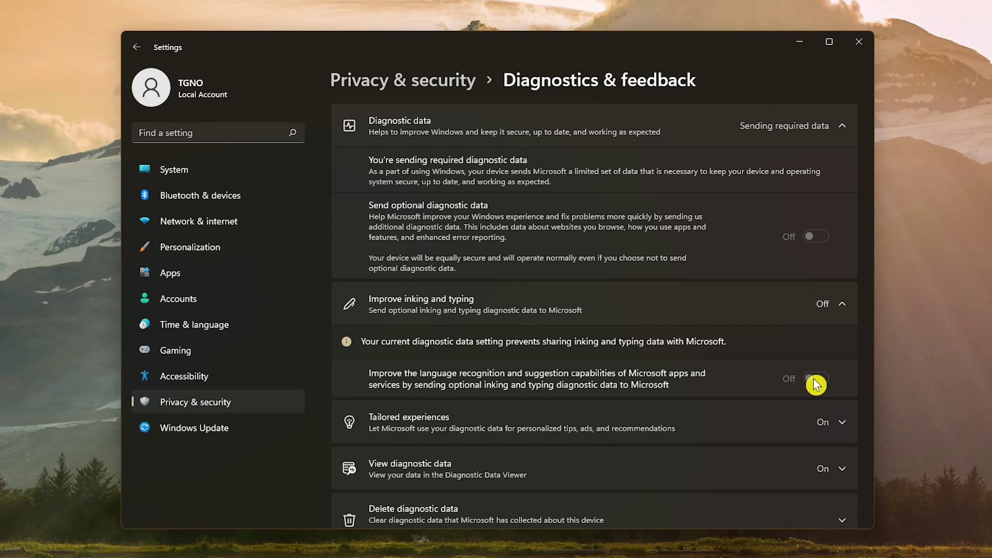
{"action": "left_click", "coordinate": [796, 421]}
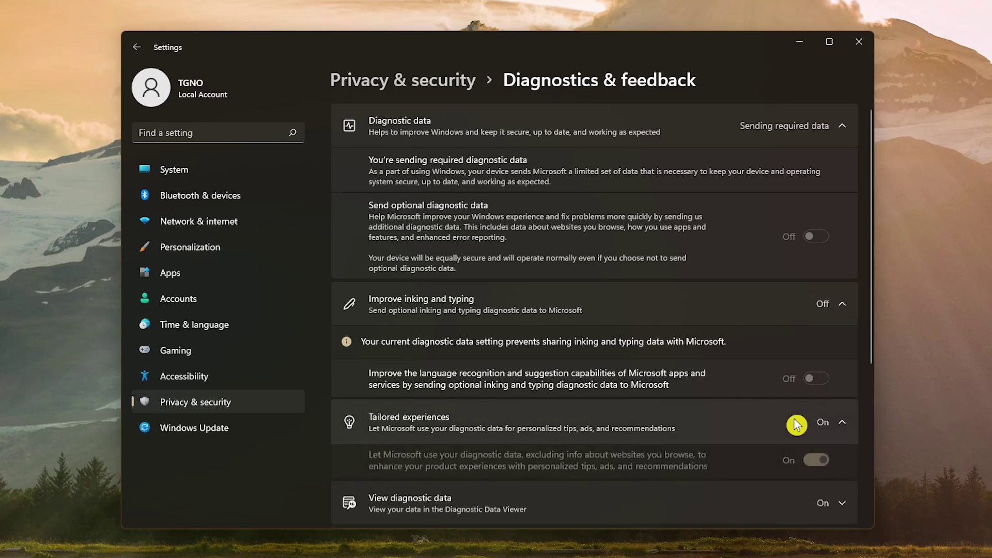
{"action": "left_click", "coordinate": [818, 463]}
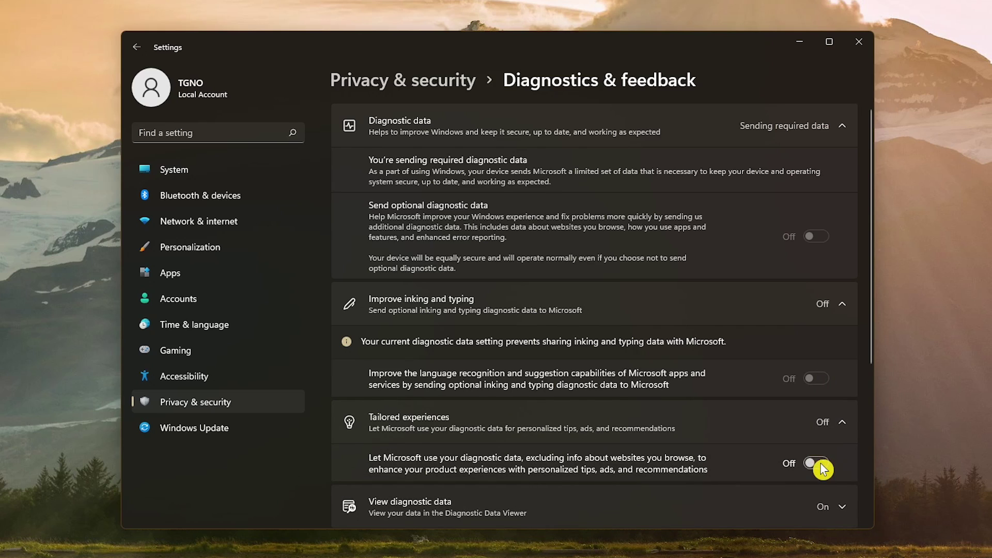
{"action": "left_click", "coordinate": [258, 406]}
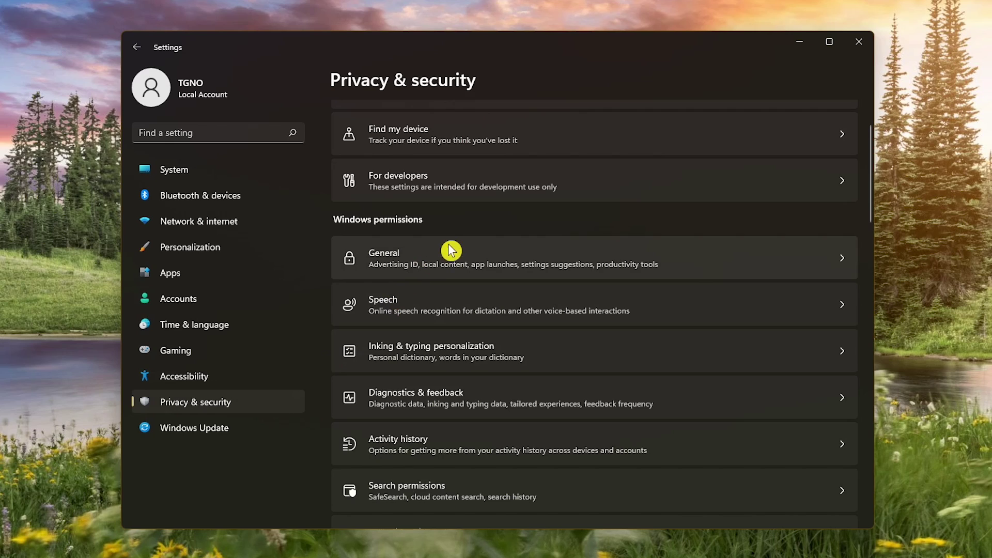
Uncheck storing activity history on this device and sending it to Microsoft.
{"action": "left_click", "coordinate": [510, 442]}
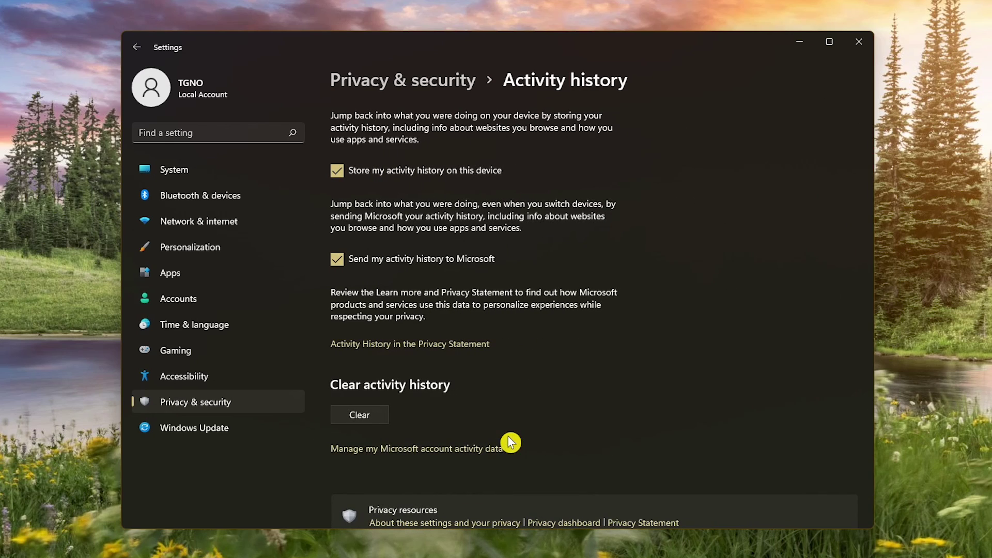
{"action": "left_click", "coordinate": [340, 176]}
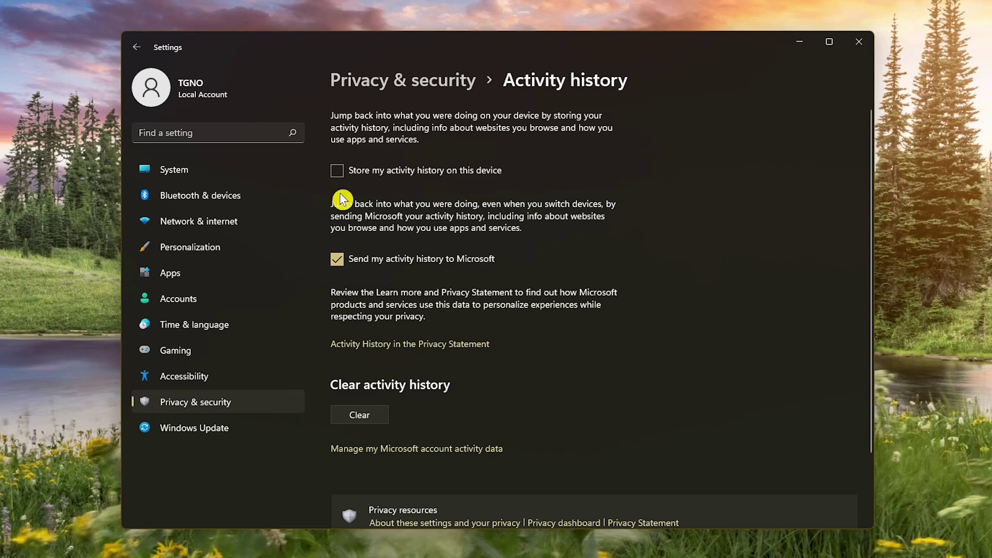
{"action": "left_click", "coordinate": [344, 270]}
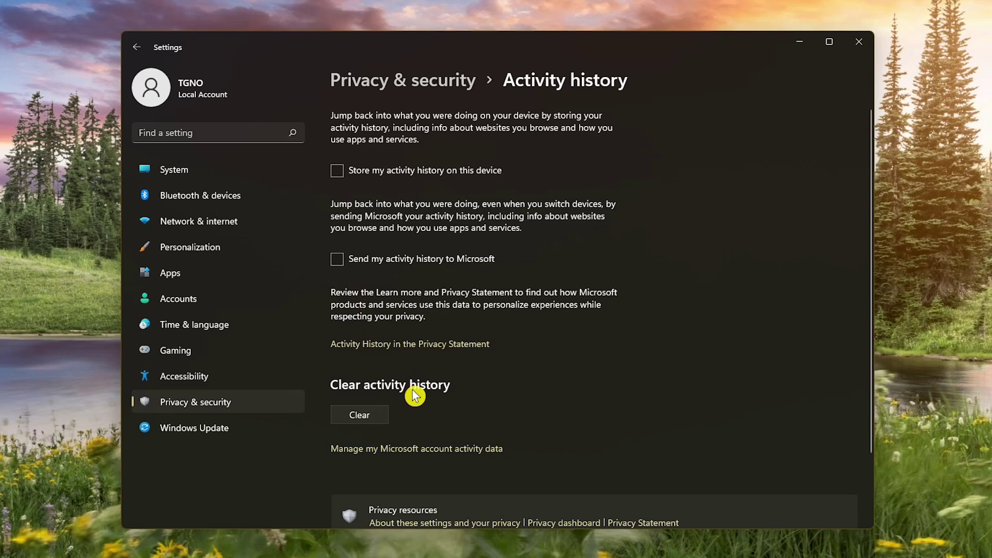
Clear the existing activity history and confirm with Ok.
{"action": "left_click", "coordinate": [367, 420]}
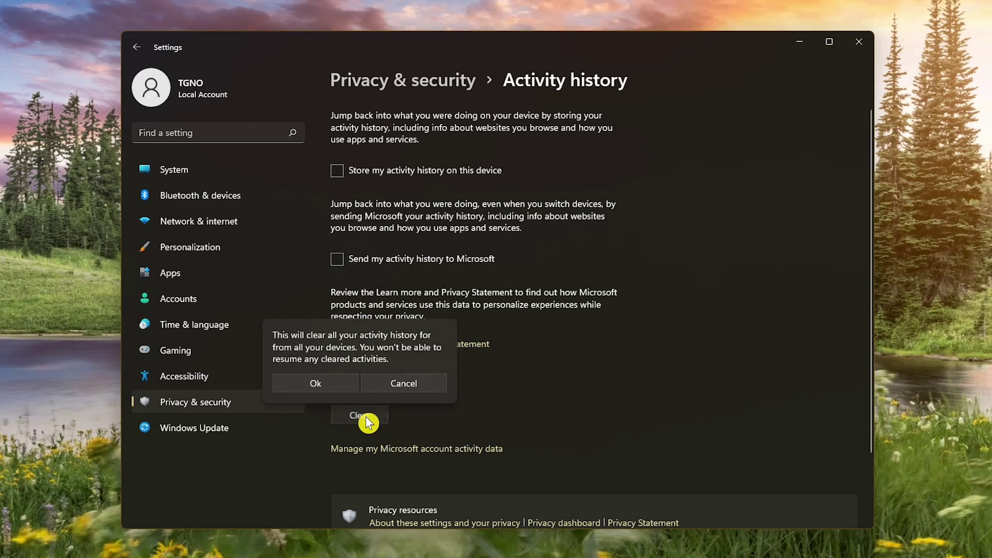
{"action": "left_click", "coordinate": [316, 385]}
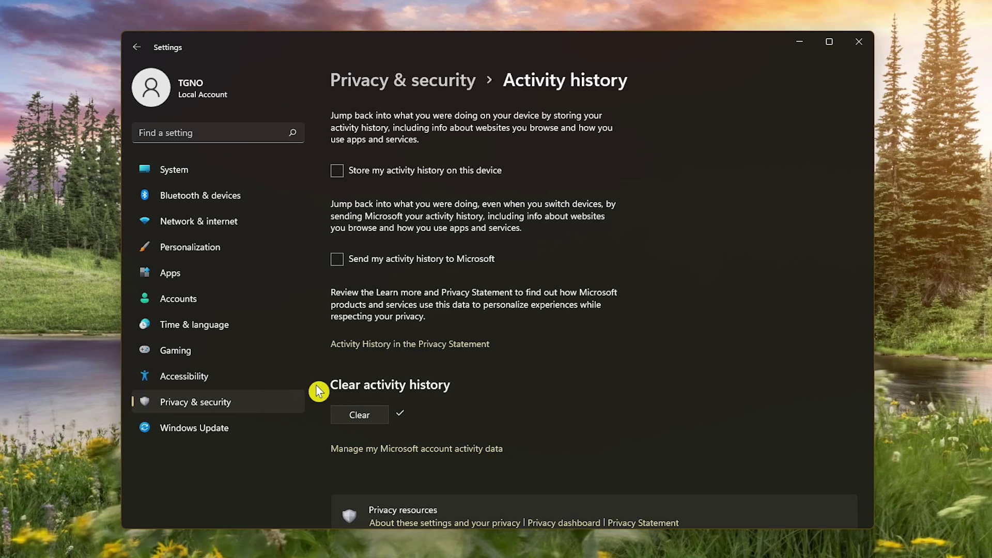
{"action": "left_click", "coordinate": [259, 406]}
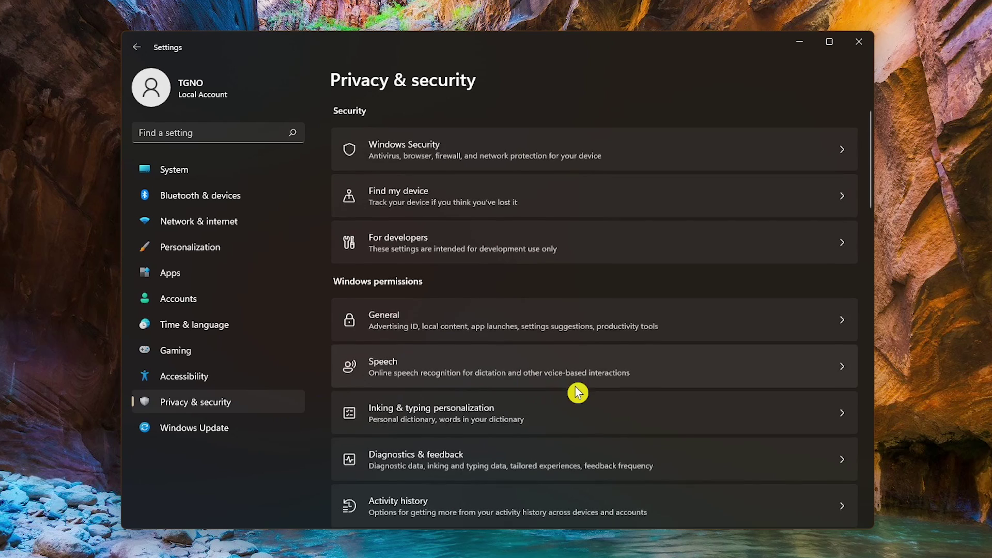
Turn off location access for Mail and Calendar, Microsoft News and Skype.
{"action": "scroll", "coordinate": [577, 392], "scroll_direction": "down", "scroll_amount": 8}
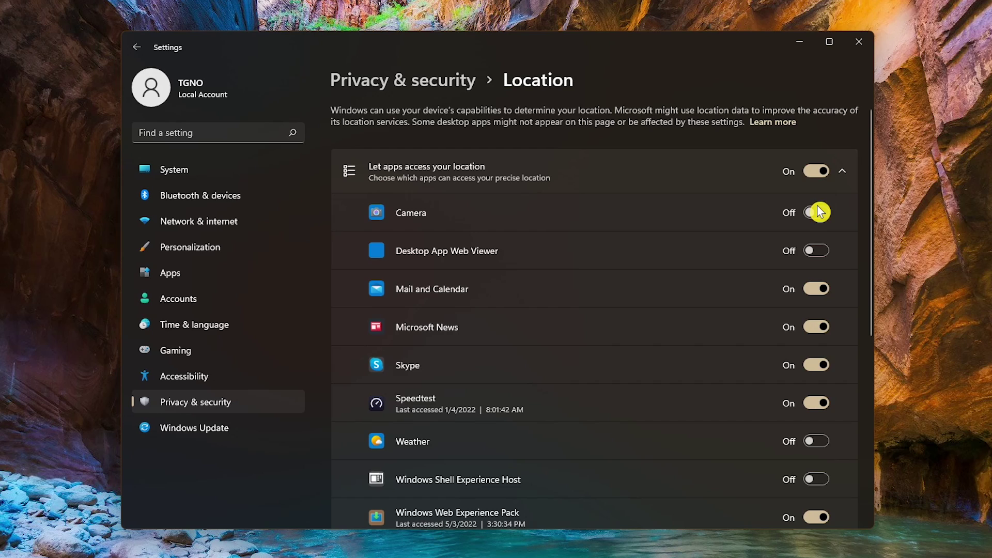
{"action": "left_click", "coordinate": [818, 290]}
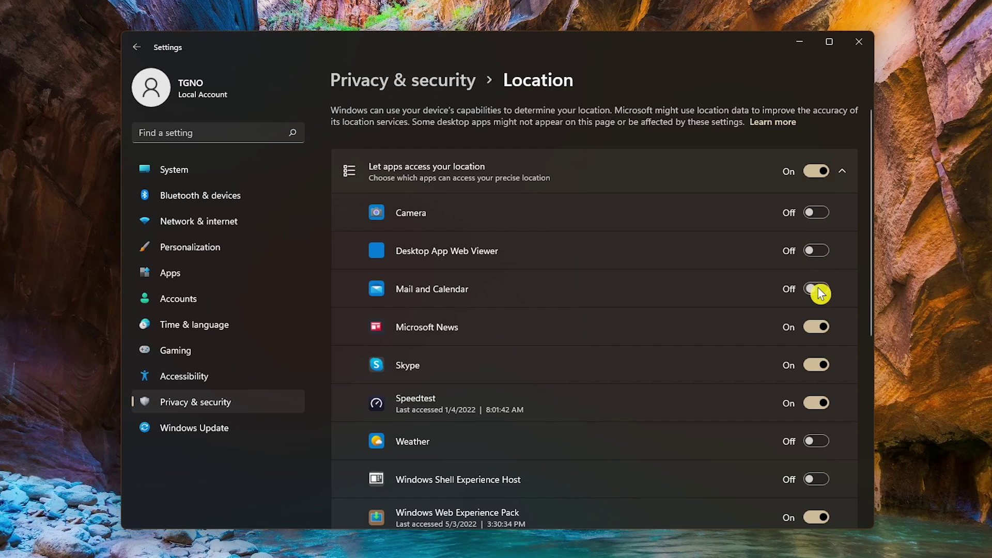
{"action": "left_click", "coordinate": [819, 328]}
{"action": "left_click", "coordinate": [829, 368]}
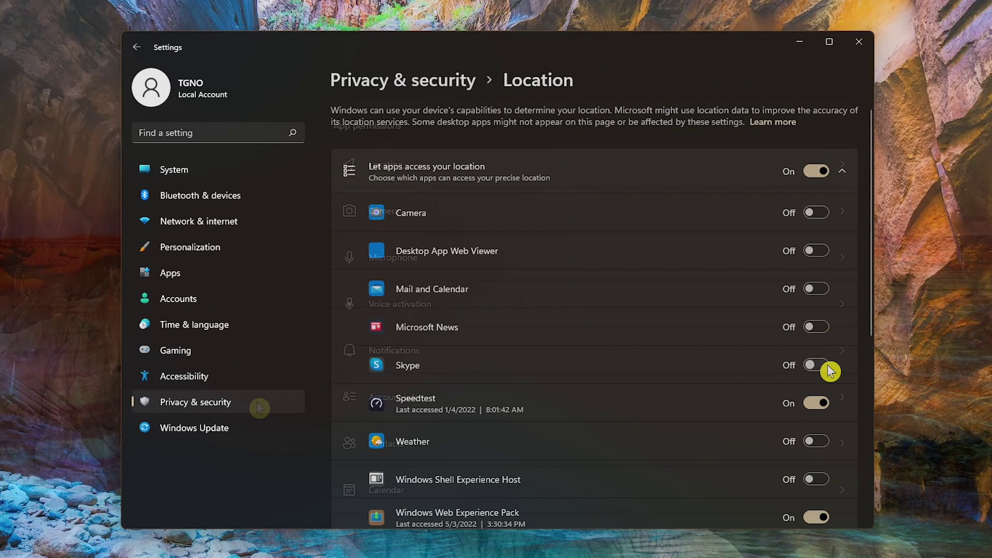
{"action": "left_click", "coordinate": [256, 407]}
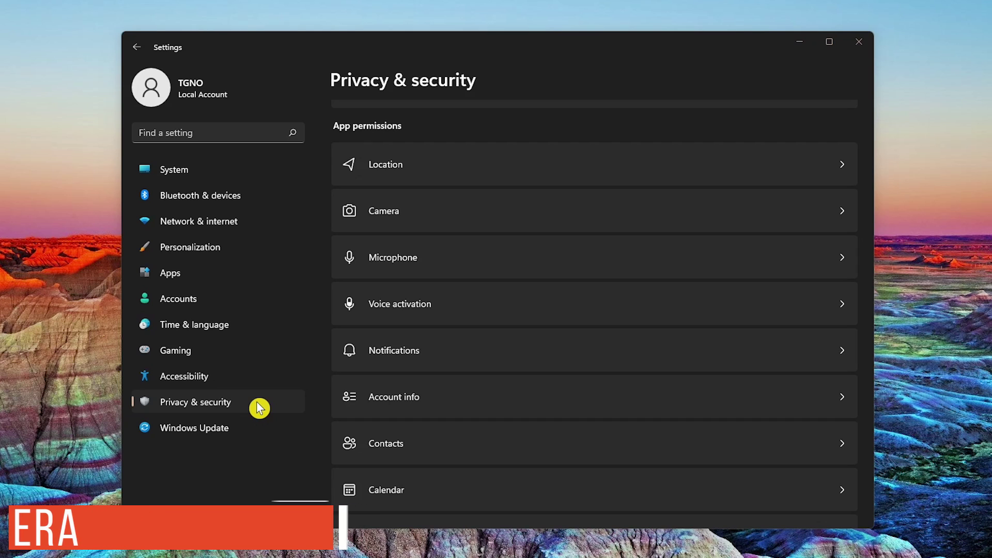
Switch camera access Off for Feedback Hub and Microsoft Store.
{"action": "left_click", "coordinate": [450, 217]}
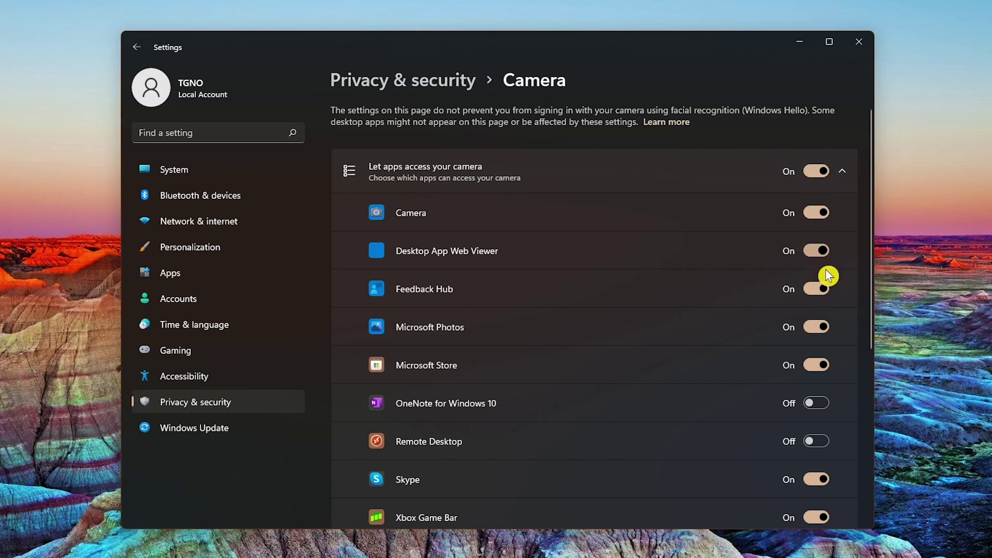
{"action": "left_click", "coordinate": [825, 297]}
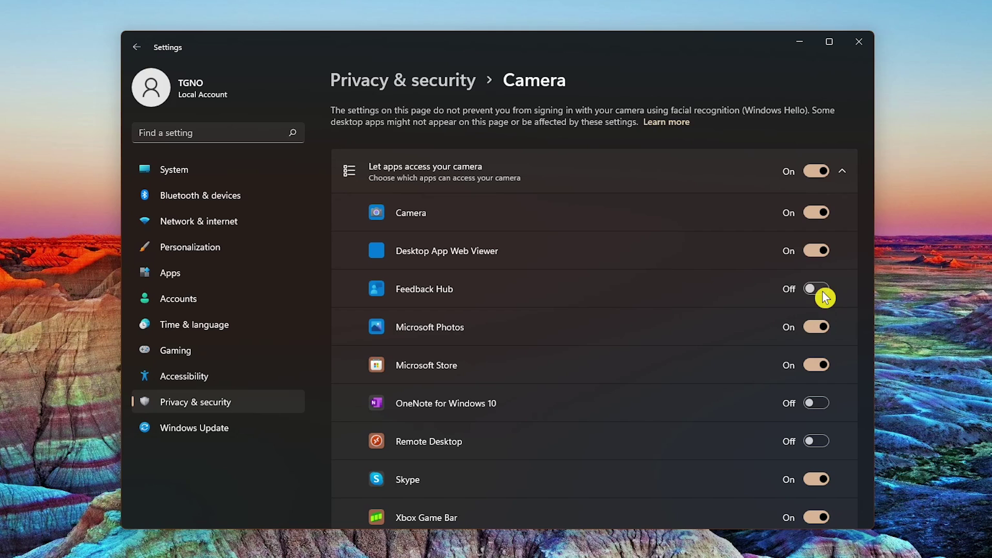
{"action": "left_click", "coordinate": [821, 371]}
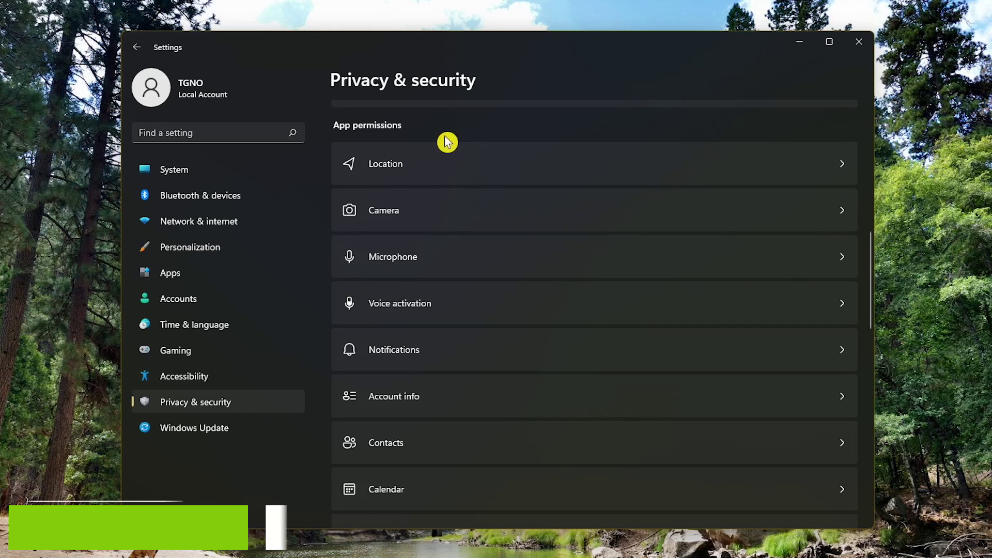
Switch microphone access Off for Feedback Hub, Microsoft Store and Mixed Reality Portal.
{"action": "left_click", "coordinate": [461, 269]}
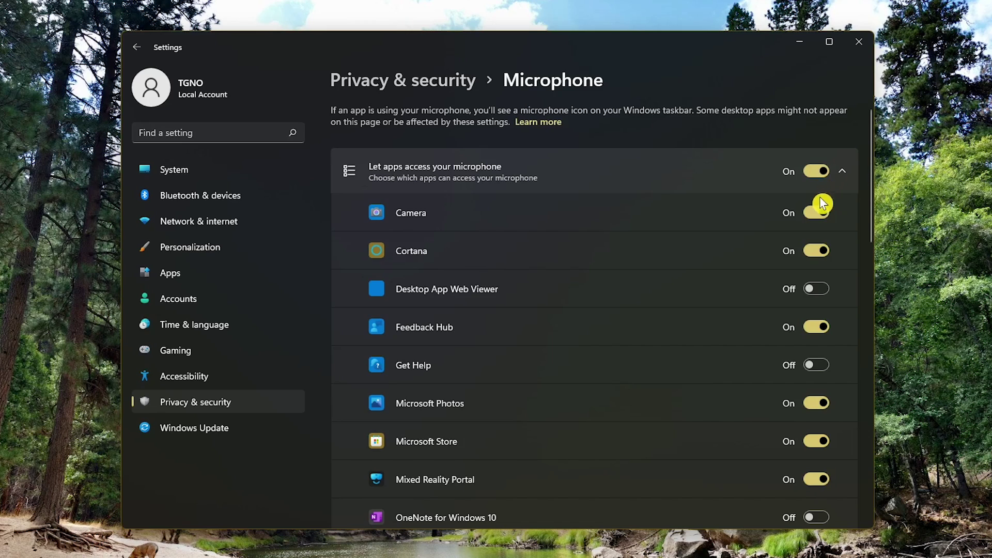
{"action": "left_click", "coordinate": [821, 327]}
{"action": "left_click", "coordinate": [821, 443]}
{"action": "left_click", "coordinate": [825, 481]}
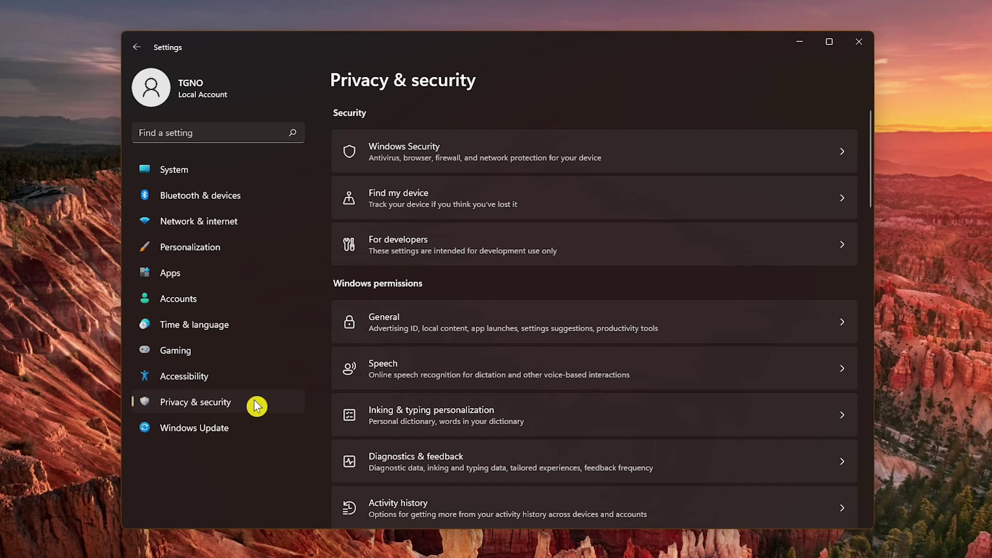
Find Cortana in the installed apps list and turn off Runs at log-in in its advanced options.
{"action": "left_click", "coordinate": [241, 277]}
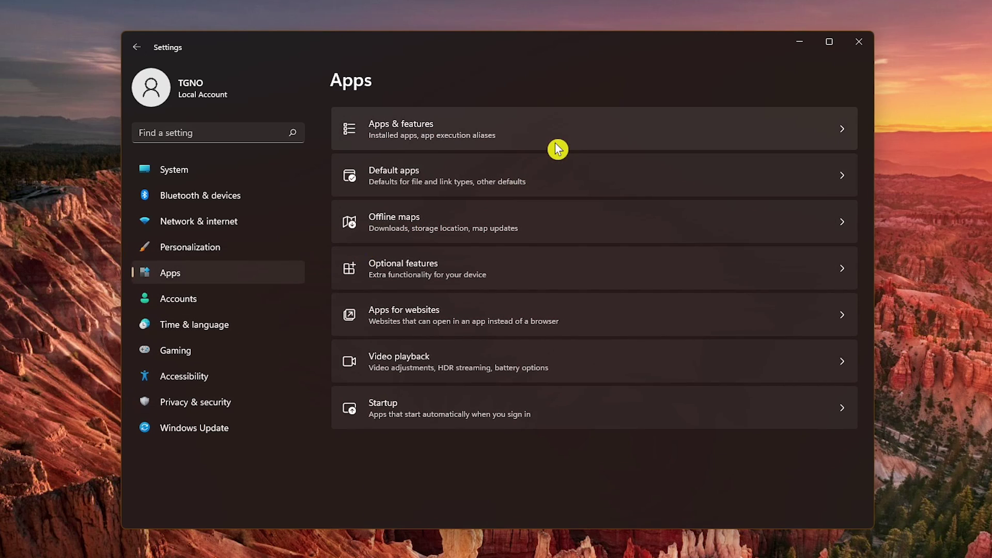
{"action": "left_click", "coordinate": [560, 138]}
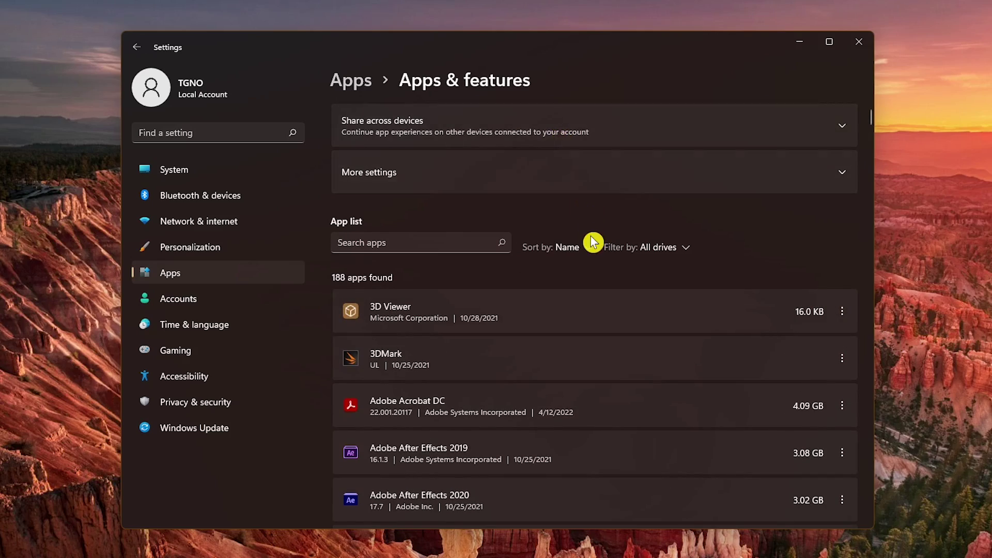
{"action": "scroll", "coordinate": [596, 245], "scroll_direction": "down", "scroll_amount": 15}
{"action": "scroll", "coordinate": [603, 246], "scroll_direction": "down", "scroll_amount": 20}
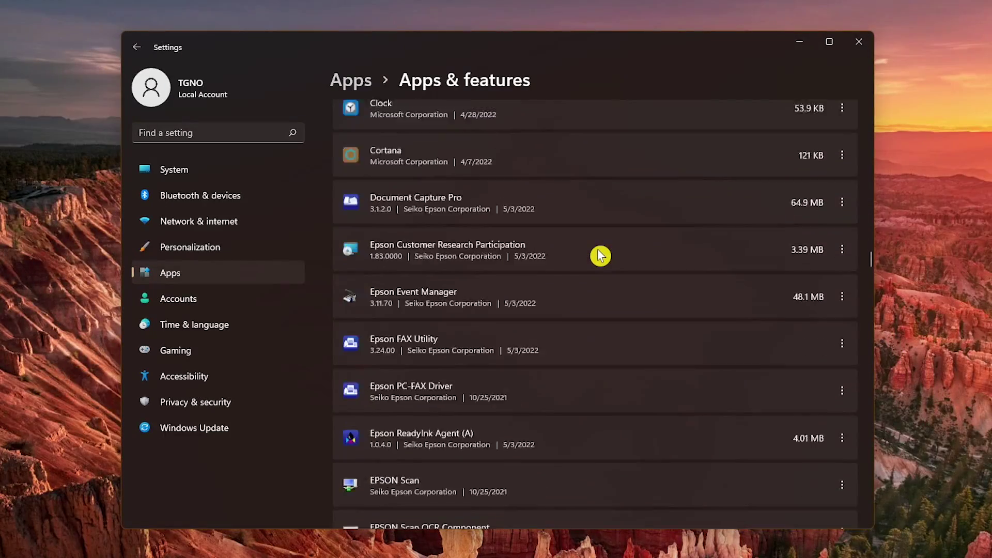
{"action": "scroll", "coordinate": [601, 255], "scroll_direction": "up", "scroll_amount": 2}
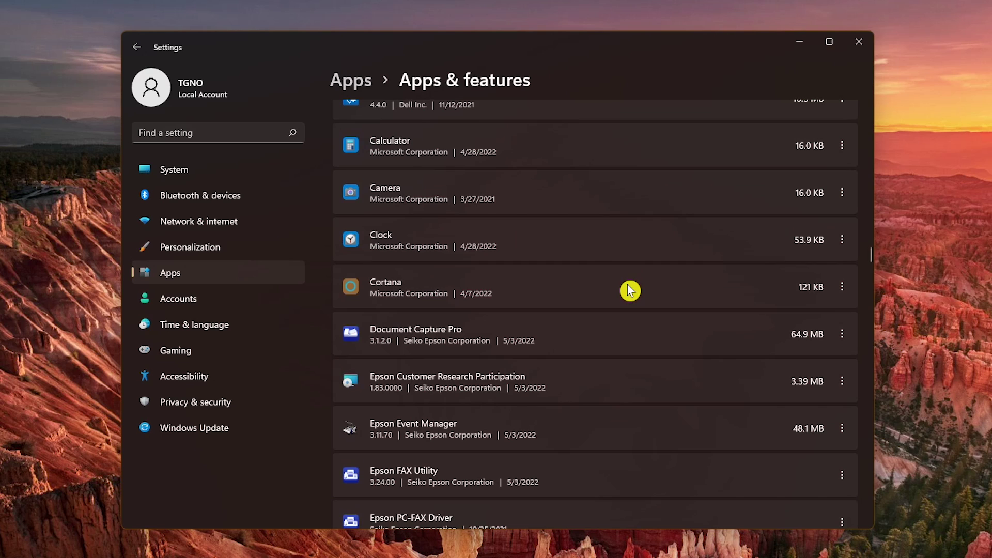
{"action": "left_click", "coordinate": [843, 288]}
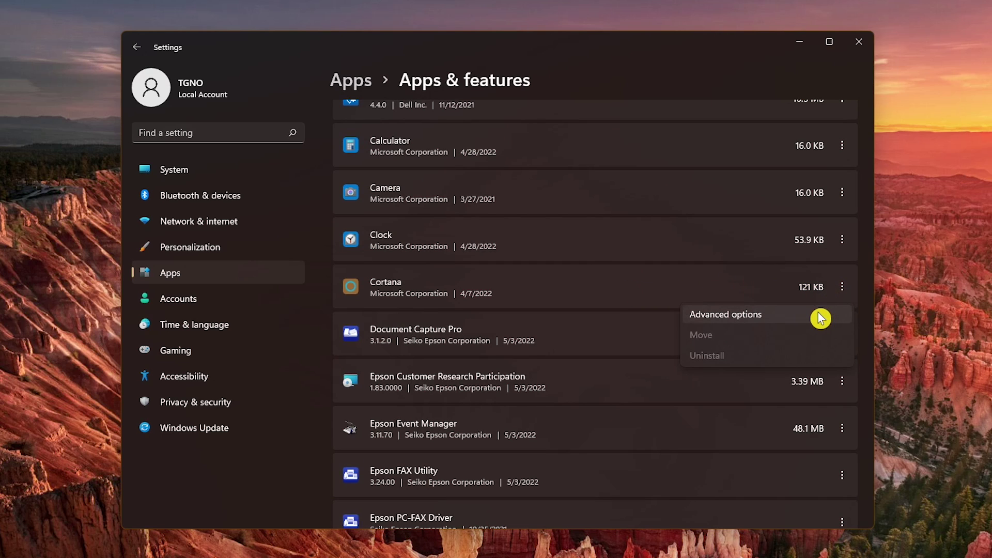
{"action": "left_click", "coordinate": [821, 316]}
{"action": "scroll", "coordinate": [700, 365], "scroll_direction": "down", "scroll_amount": 6}
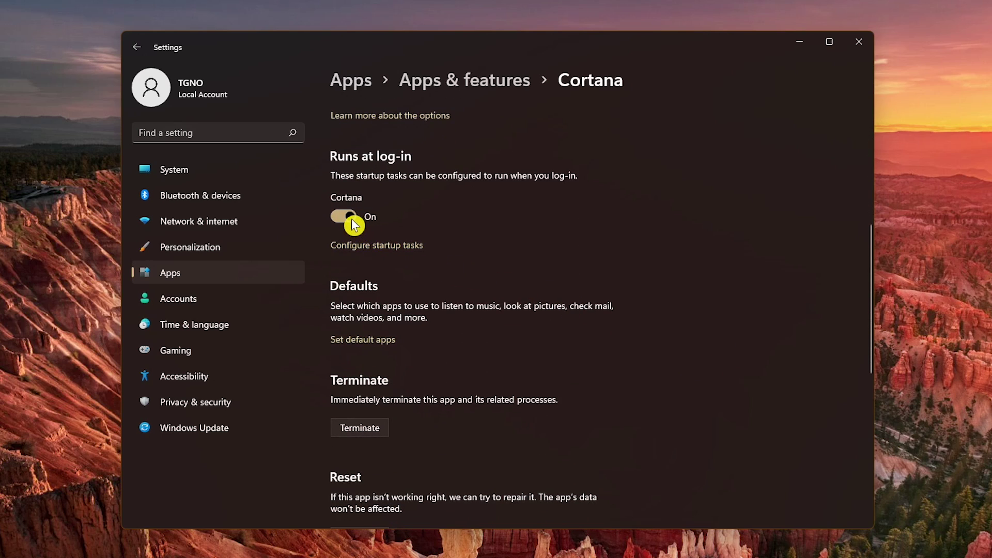
{"action": "left_click", "coordinate": [355, 225]}
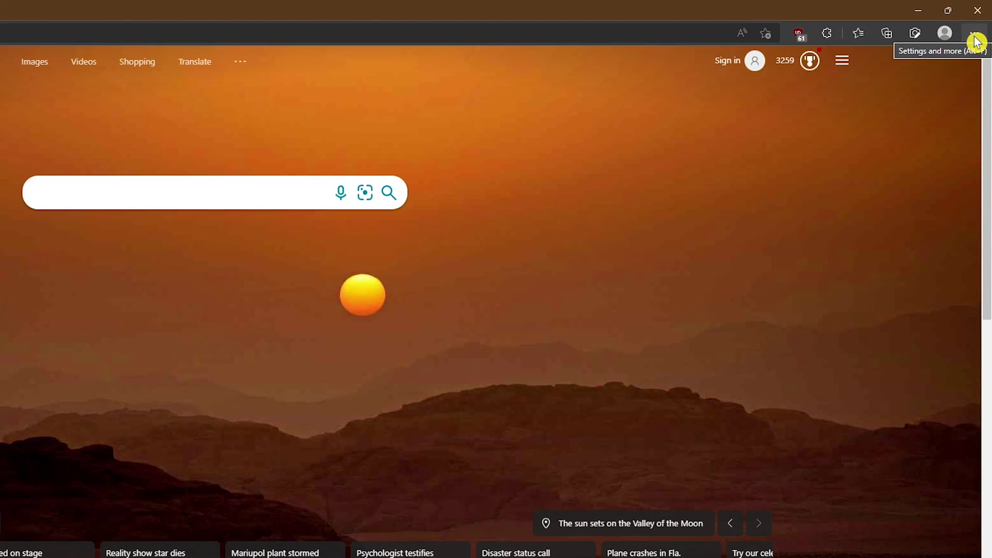
Enable Edge tracking prevention under Privacy, search, and services and select the Strict level.
{"action": "left_click", "coordinate": [975, 39]}
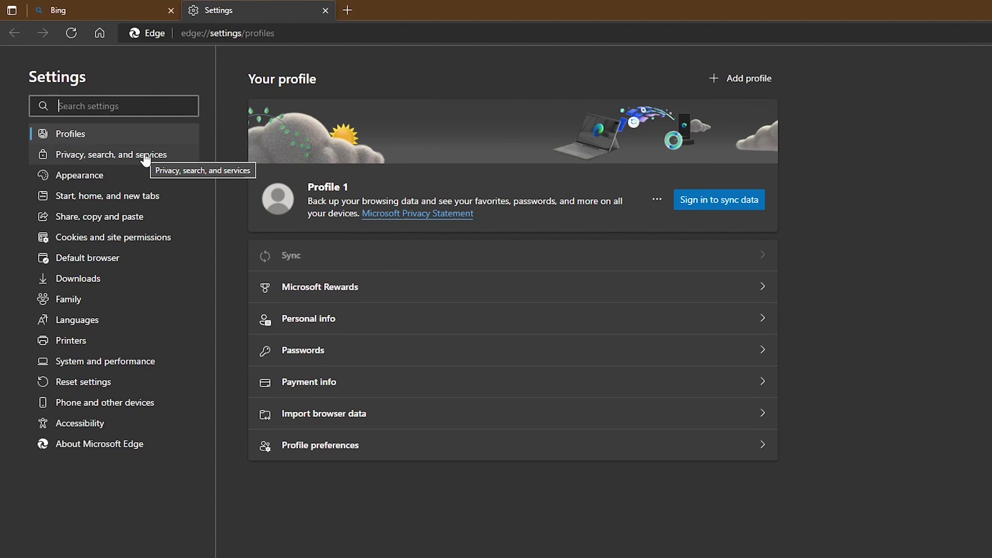
{"action": "left_click", "coordinate": [145, 160]}
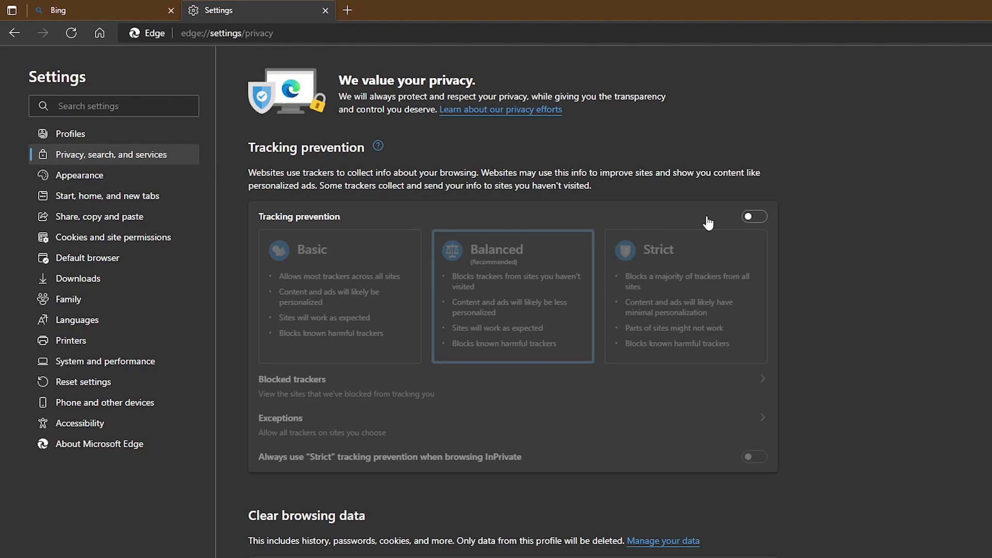
{"action": "left_click", "coordinate": [756, 222]}
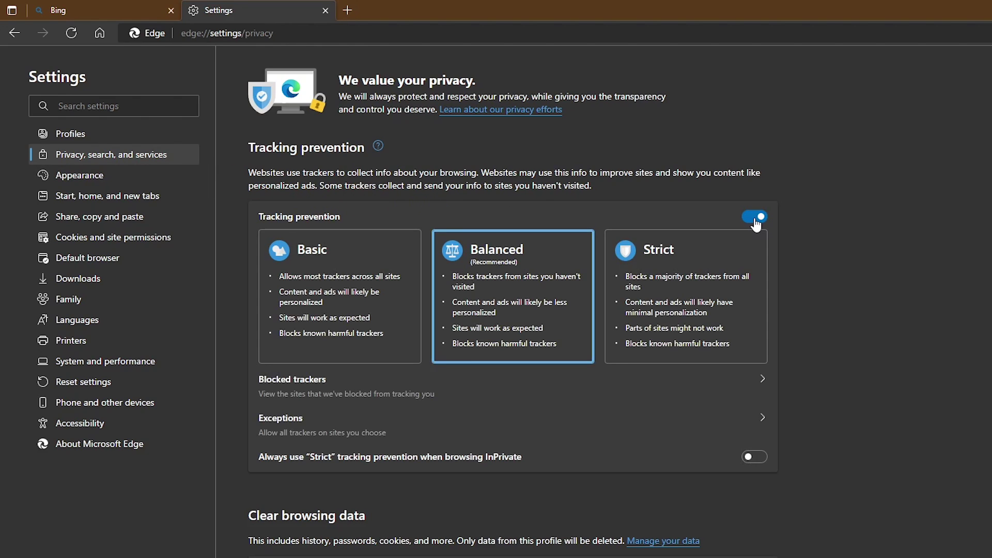
{"action": "left_click", "coordinate": [652, 263]}
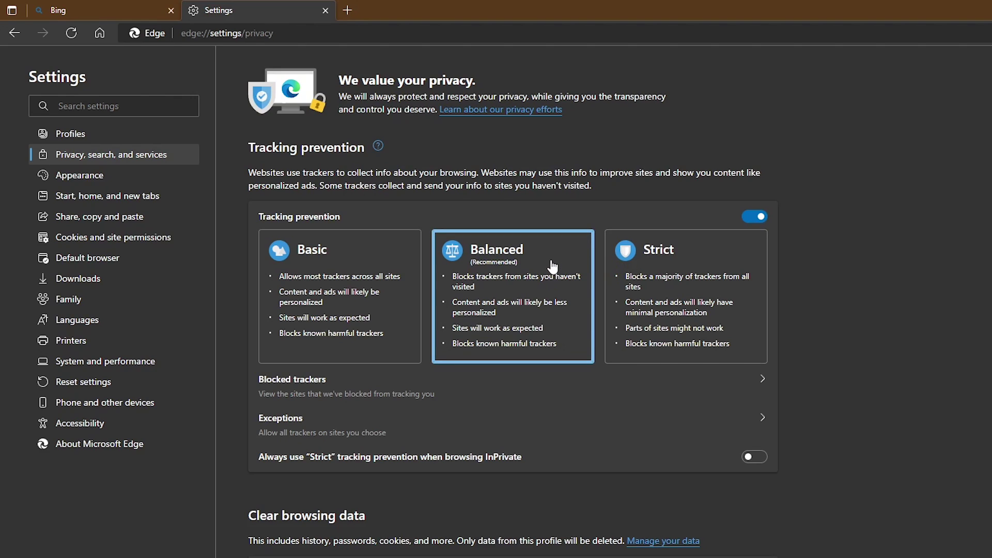
{"action": "left_click", "coordinate": [611, 259]}
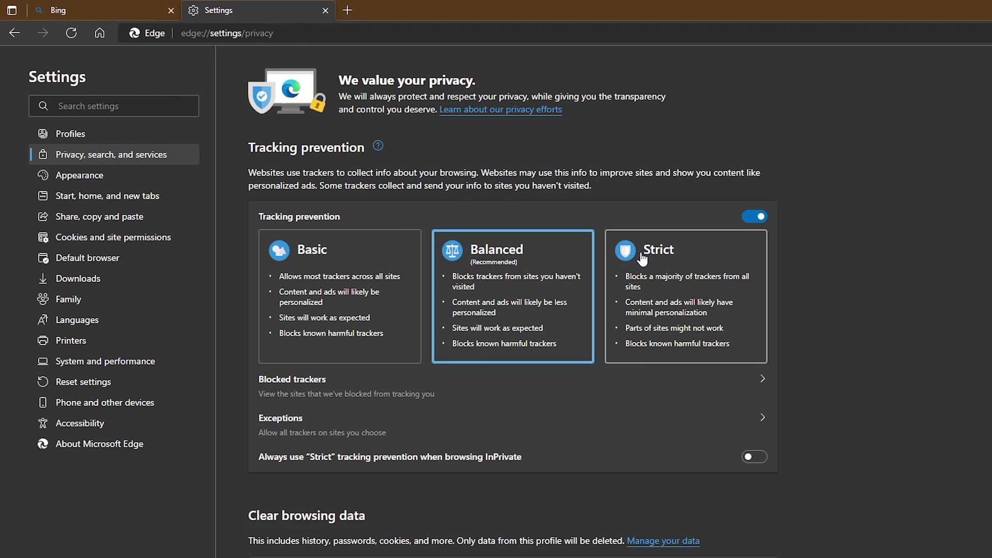
{"action": "left_click", "coordinate": [724, 259]}
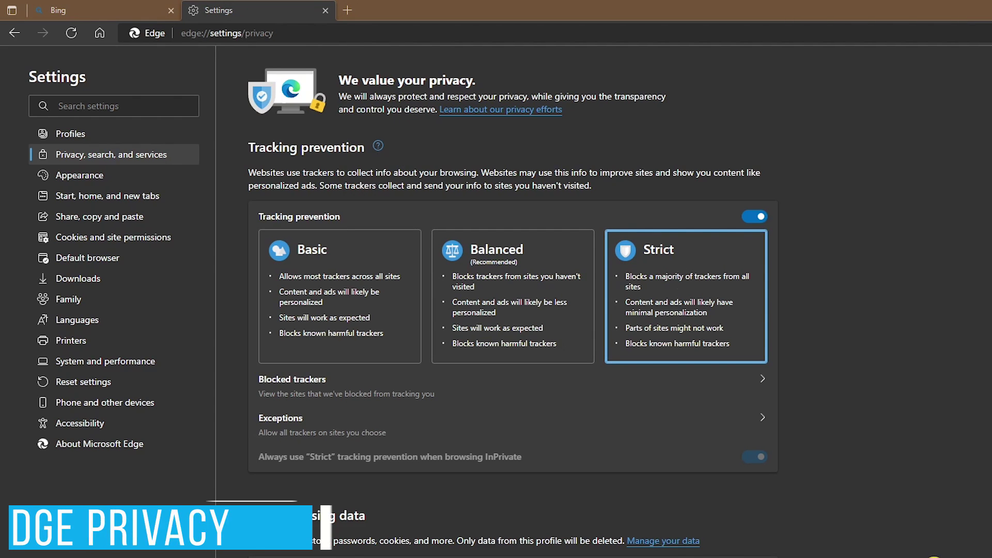
In Edge Privacy, enable and confirm 'Do Not Track' requests, and turn off the saved-payment-methods check.
{"action": "scroll", "coordinate": [513, 310], "scroll_direction": "down", "scroll_amount": 15}
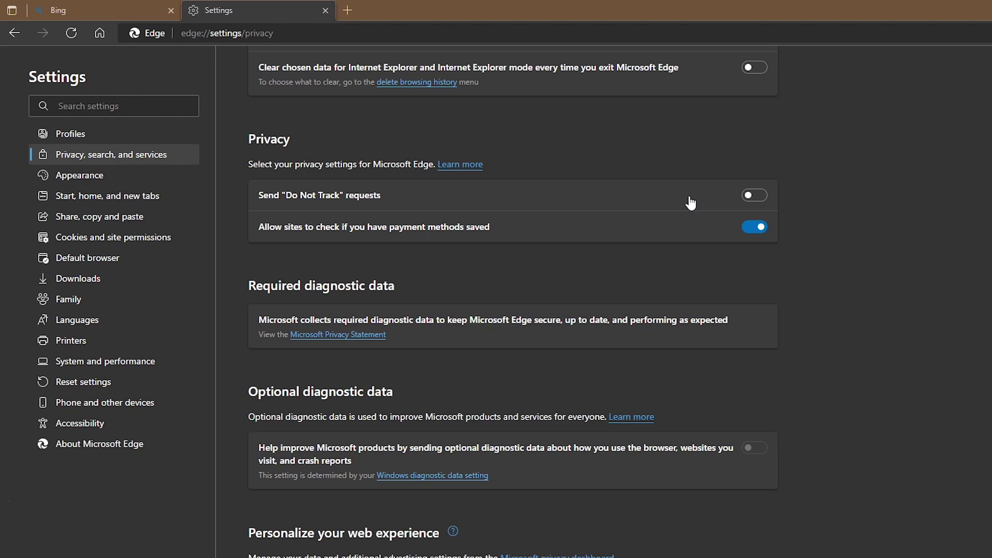
{"action": "left_click", "coordinate": [762, 201]}
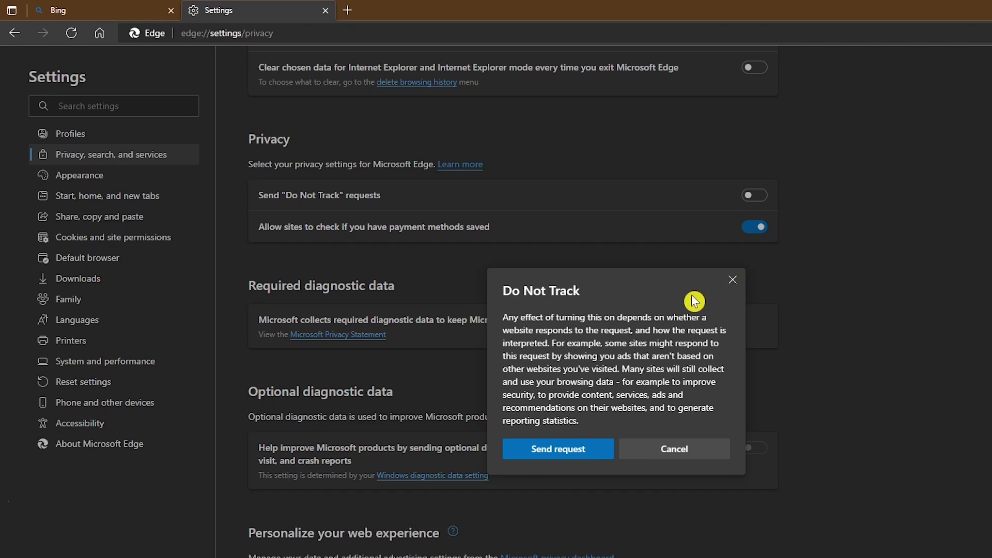
{"action": "left_click", "coordinate": [584, 453]}
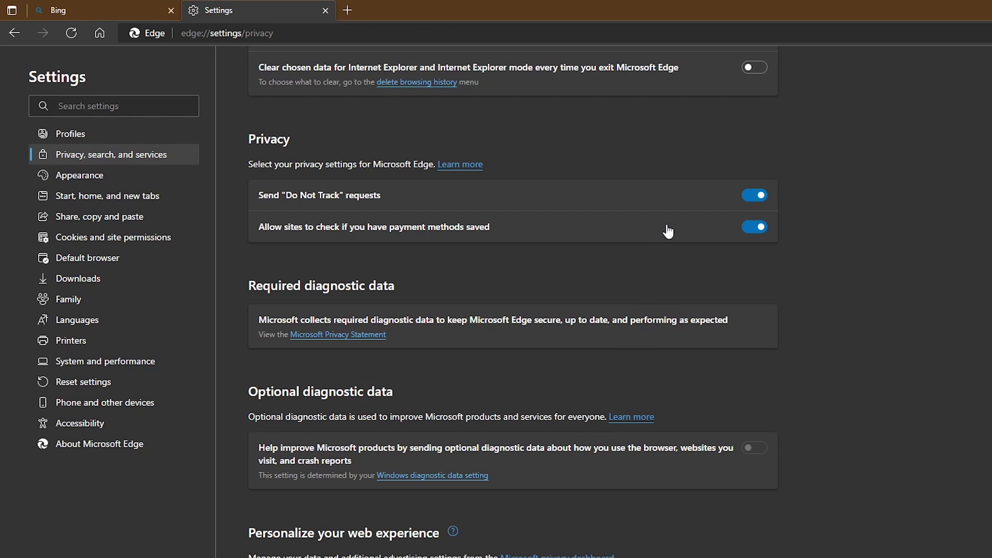
{"action": "left_click", "coordinate": [764, 235]}
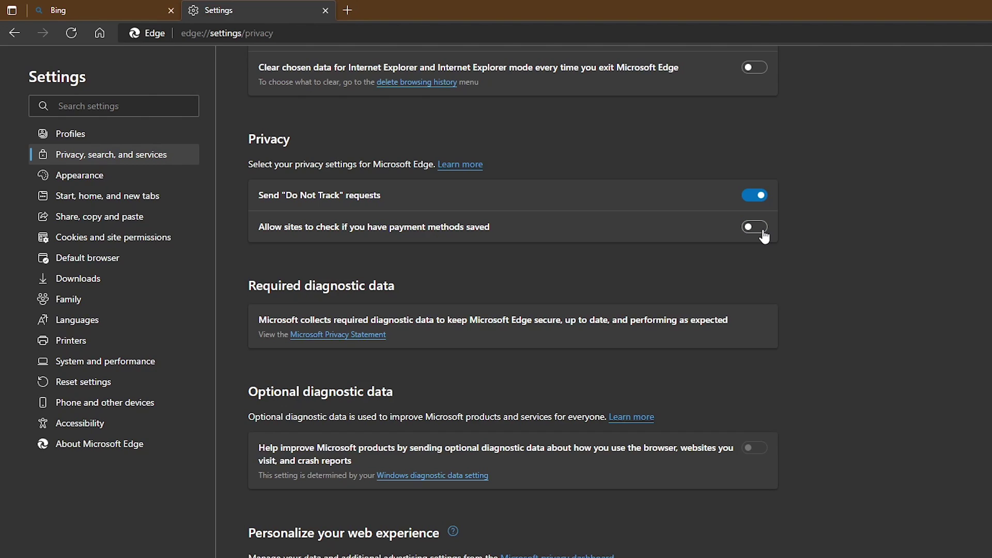